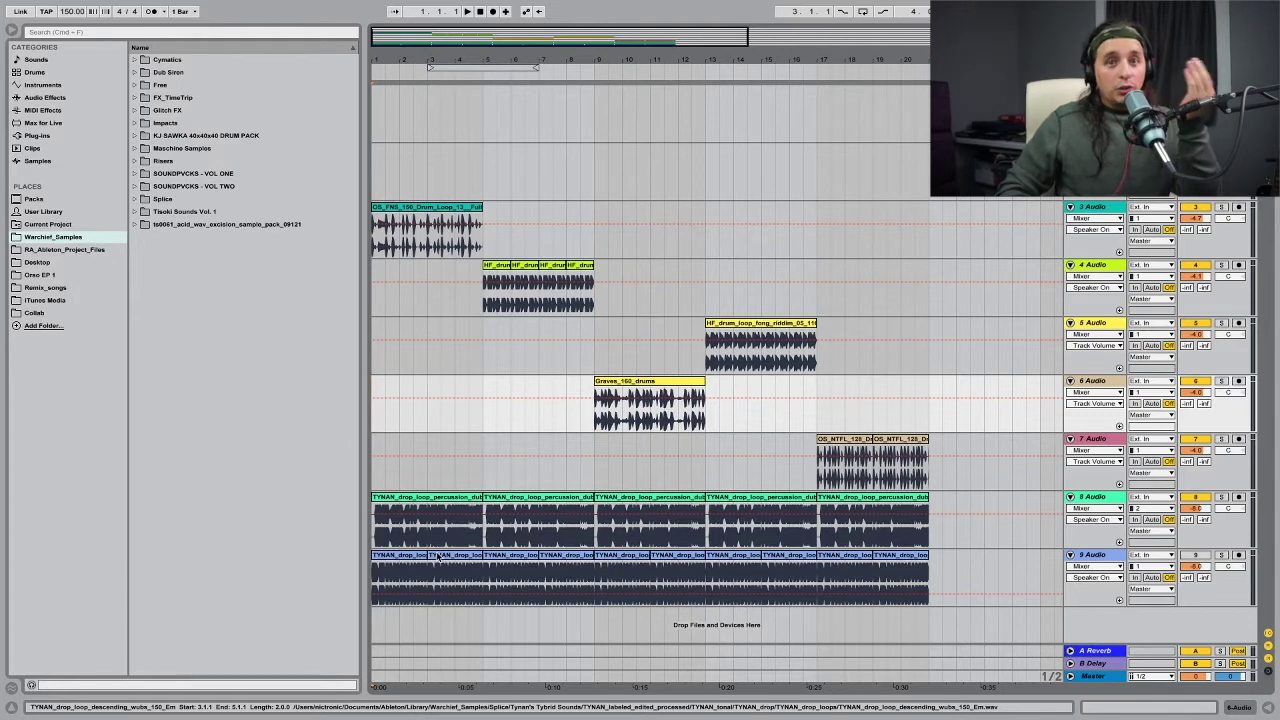
Audition the soloed drum loops on tracks 3, 4 and 6 one at a time, starting at bars 1, 5 and 9.
key("space")
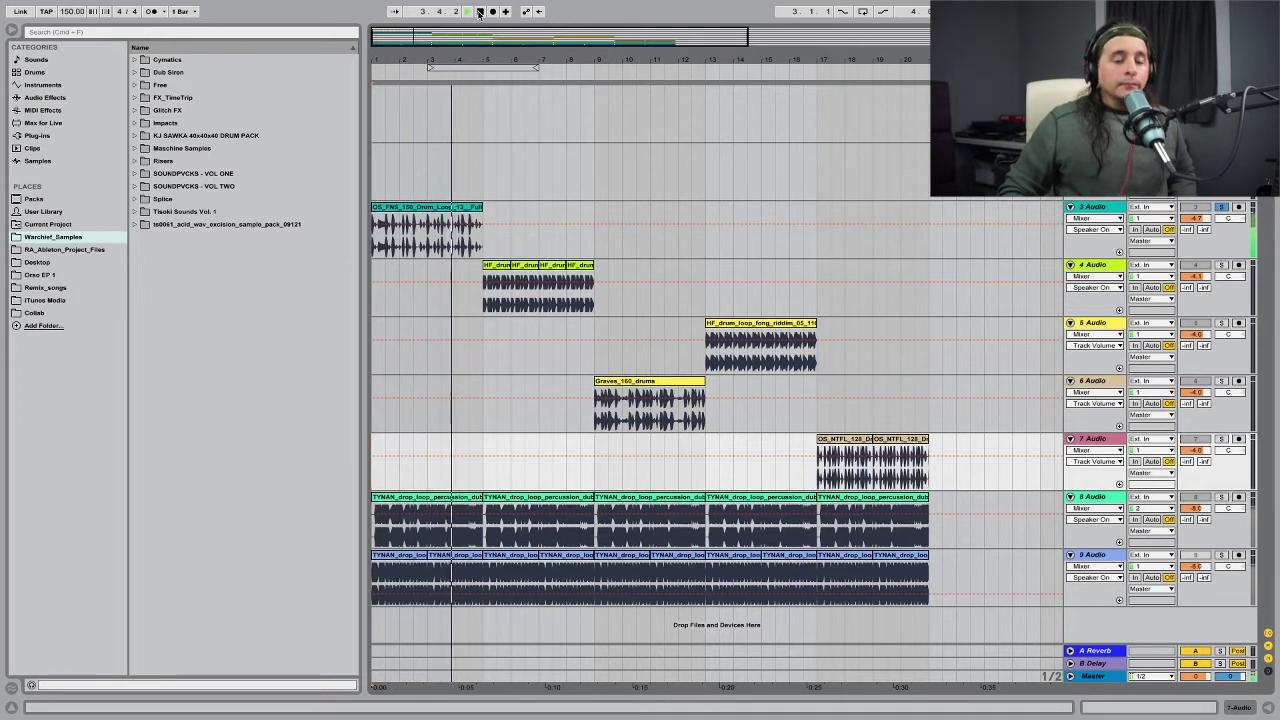
left_click(485, 290)
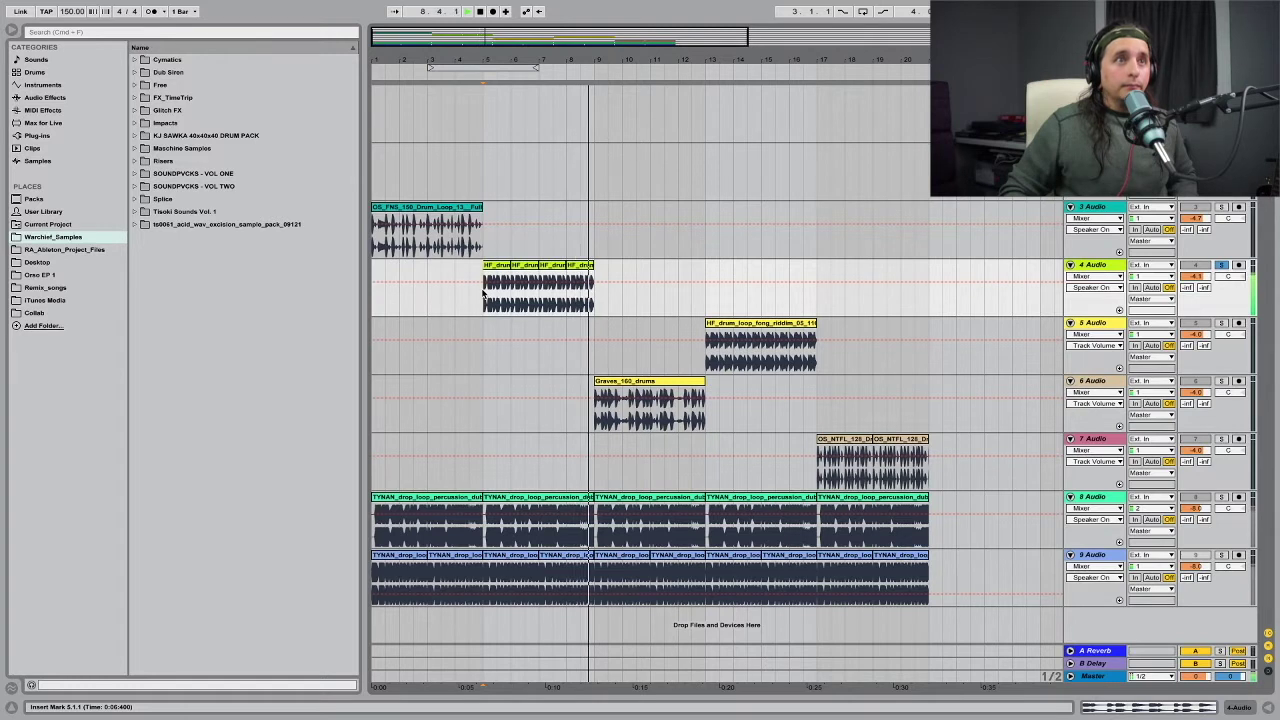
left_click(595, 420)
key("space")
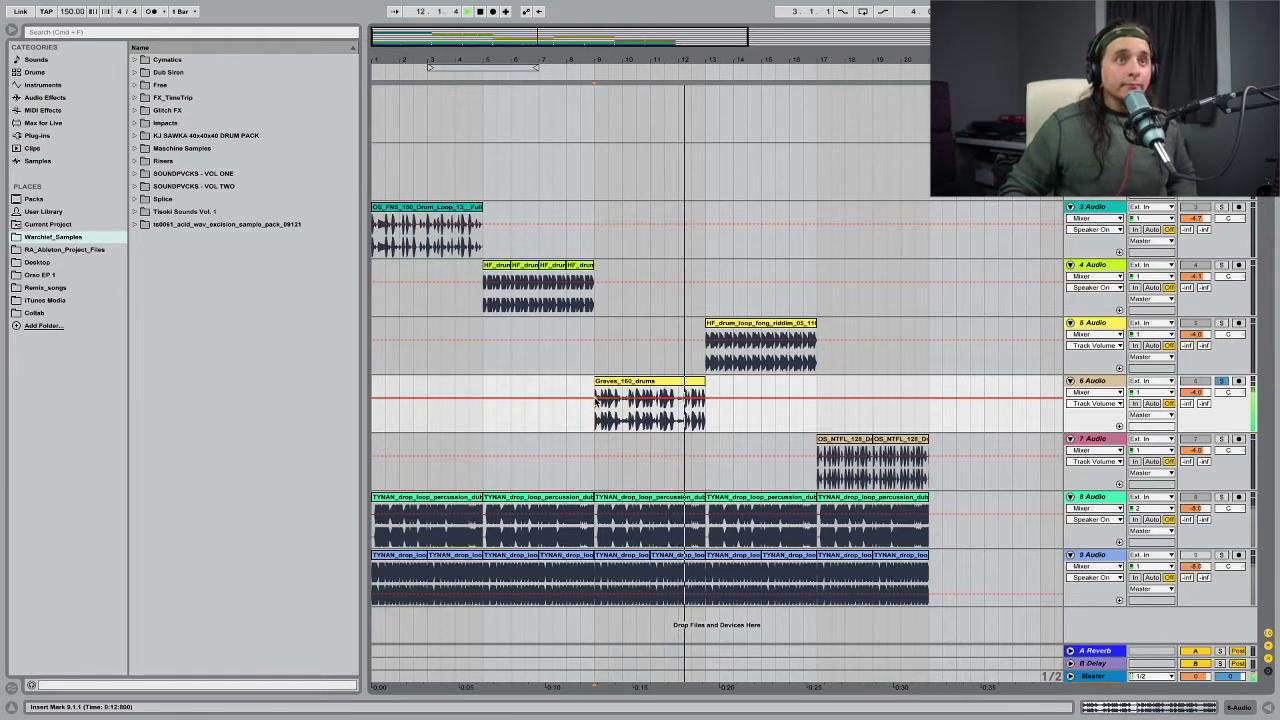
Audition the soloed drum loops on track 5 from bar 13 and track 7 from bar 17, and unsolo track 7.
left_click(707, 362)
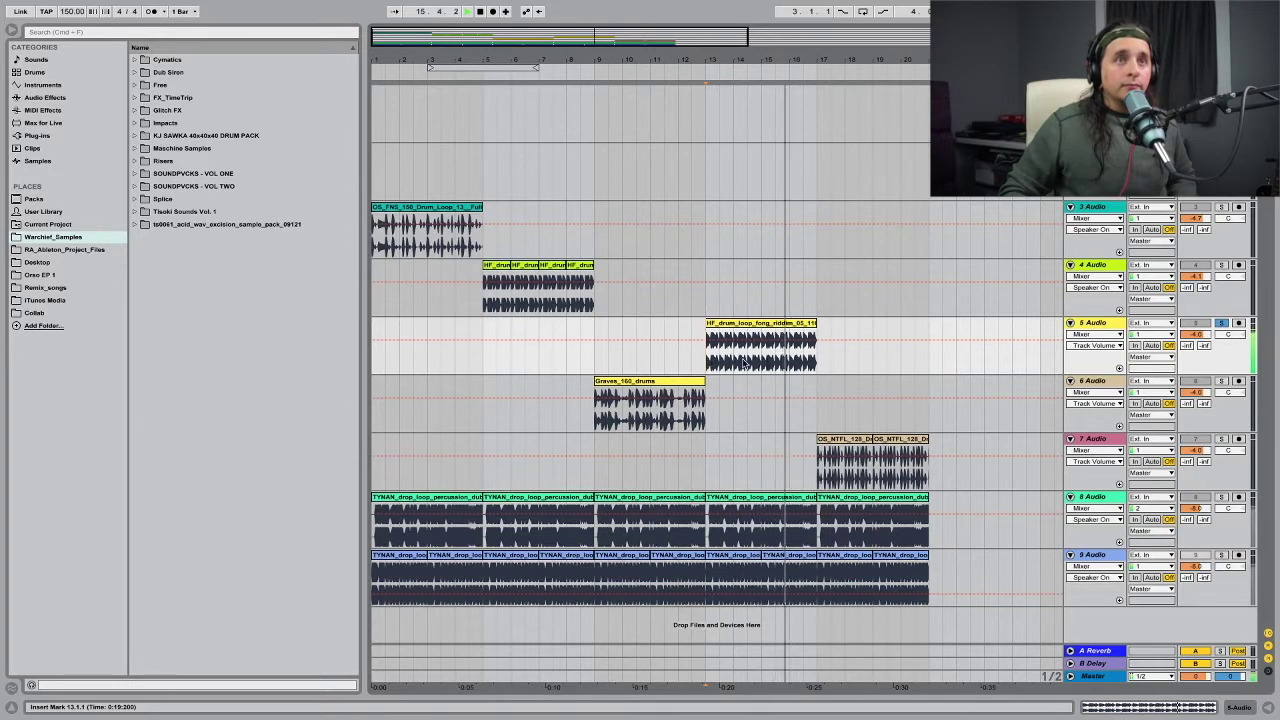
left_click(1153, 460)
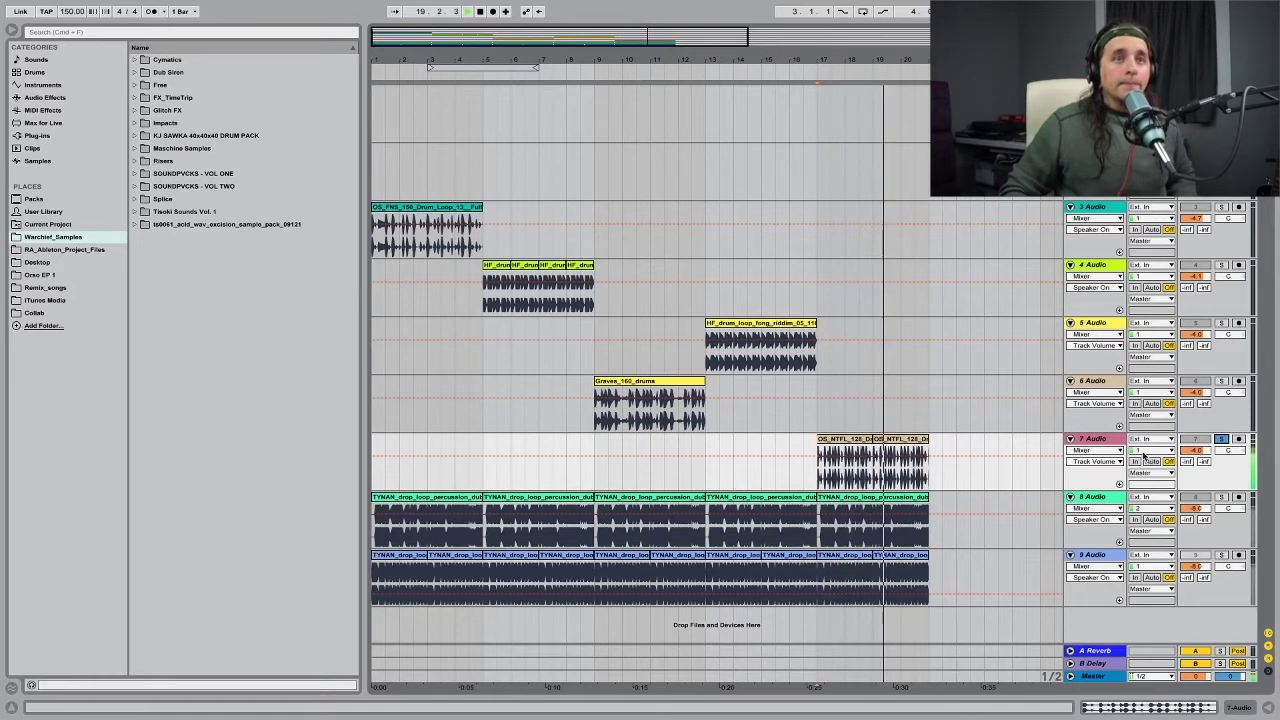
key("space")
left_click(1222, 440)
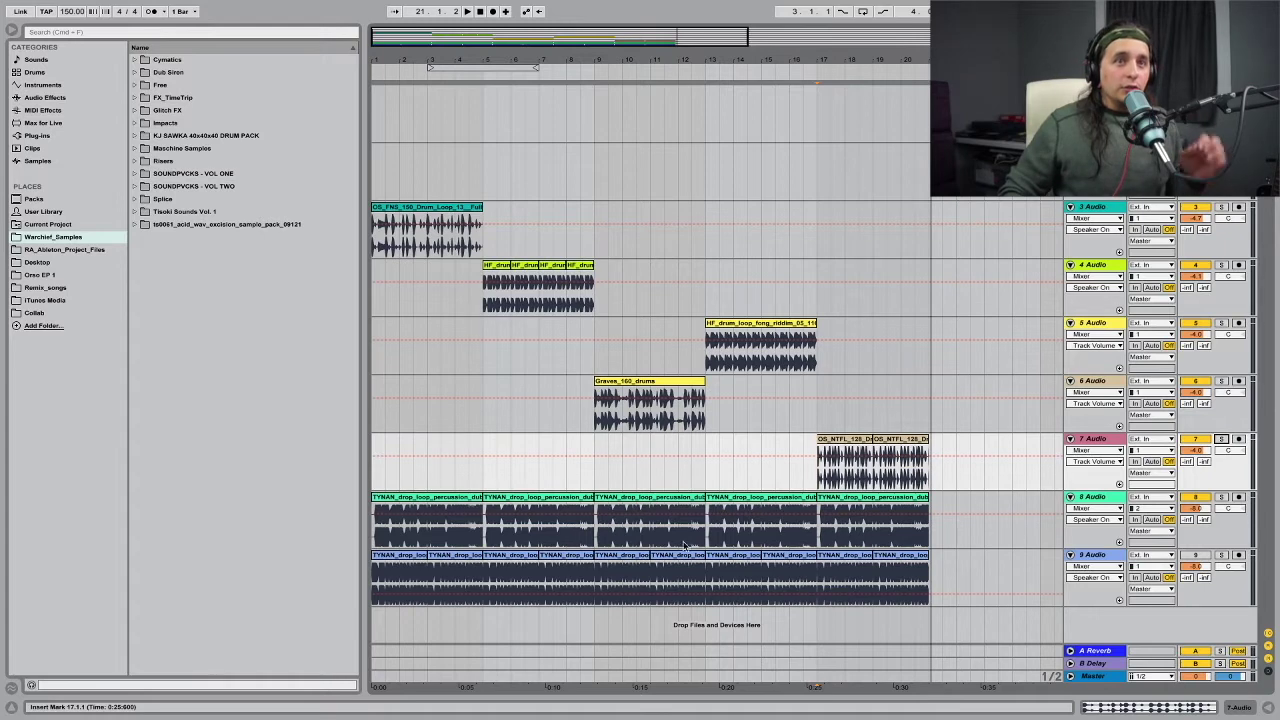
Solo track 8, play its percussion loop from bar 1, and unsolo the track.
left_click(374, 530)
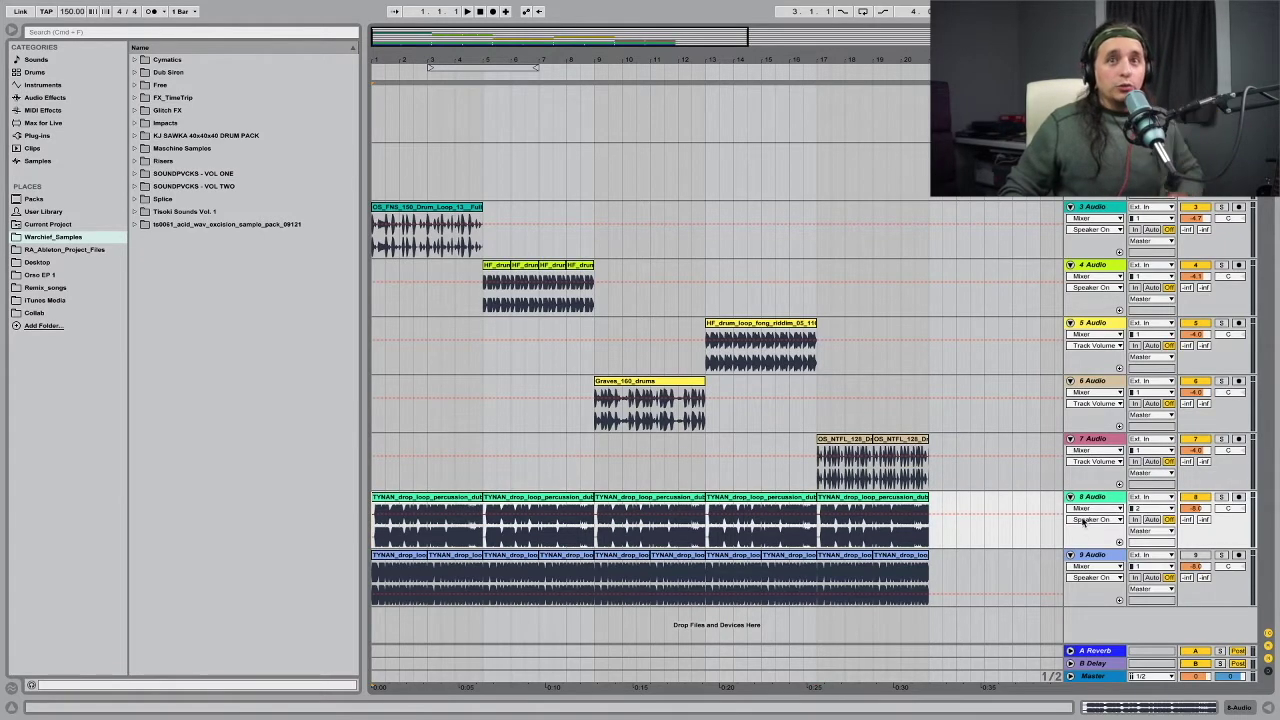
left_click(1223, 499)
key("space")
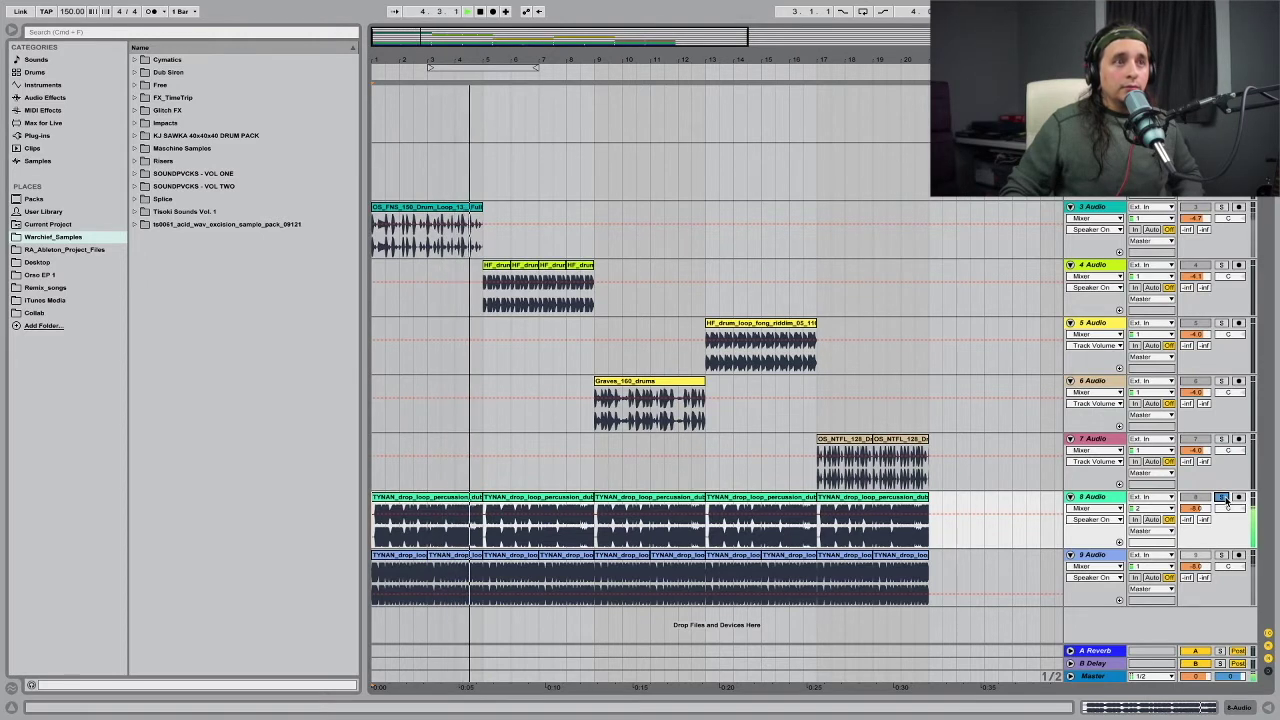
left_click(1223, 498)
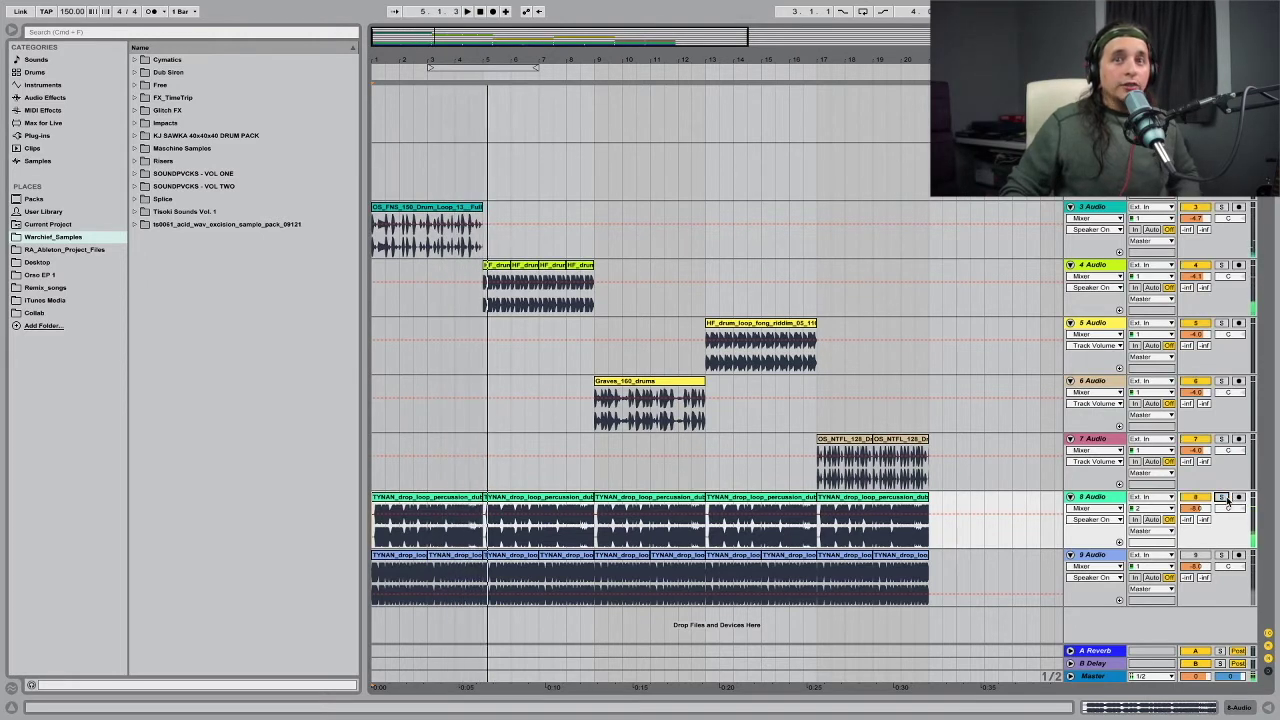
Solo track 9, play its descending wubs loop from bar 1, and unsolo the track.
left_click(1221, 555)
left_click(467, 11)
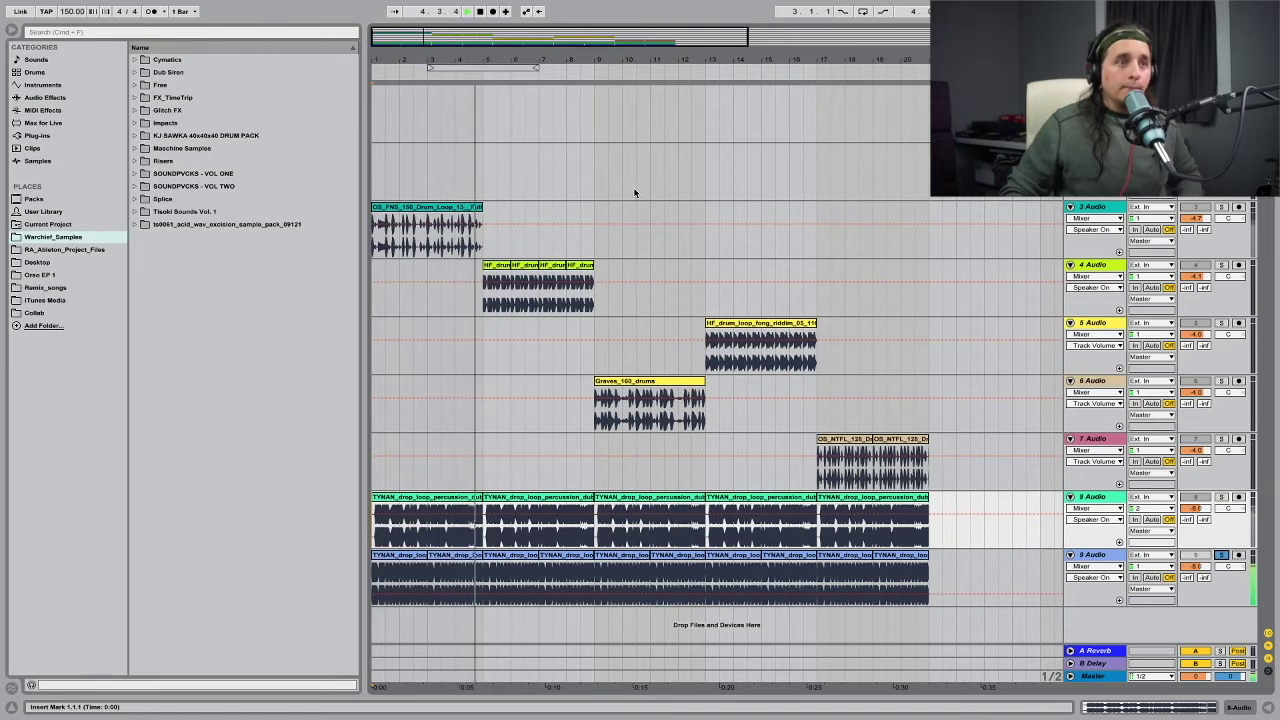
key("space")
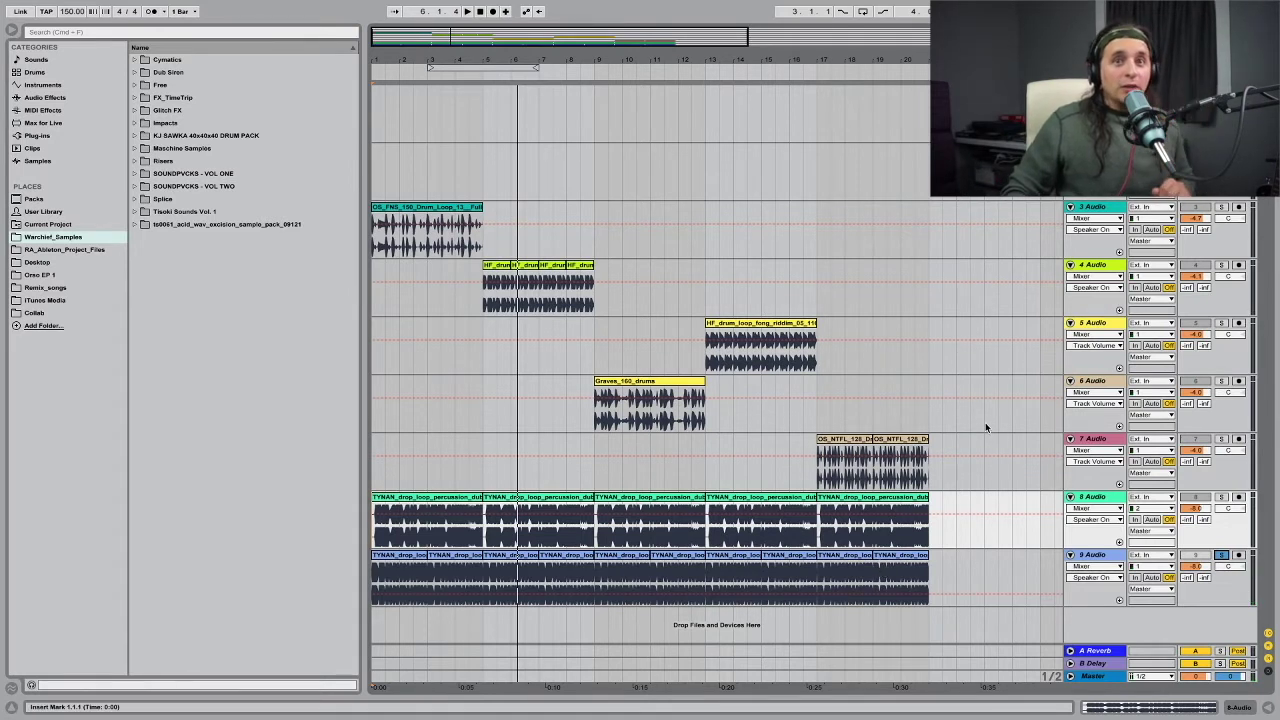
left_click(1221, 556)
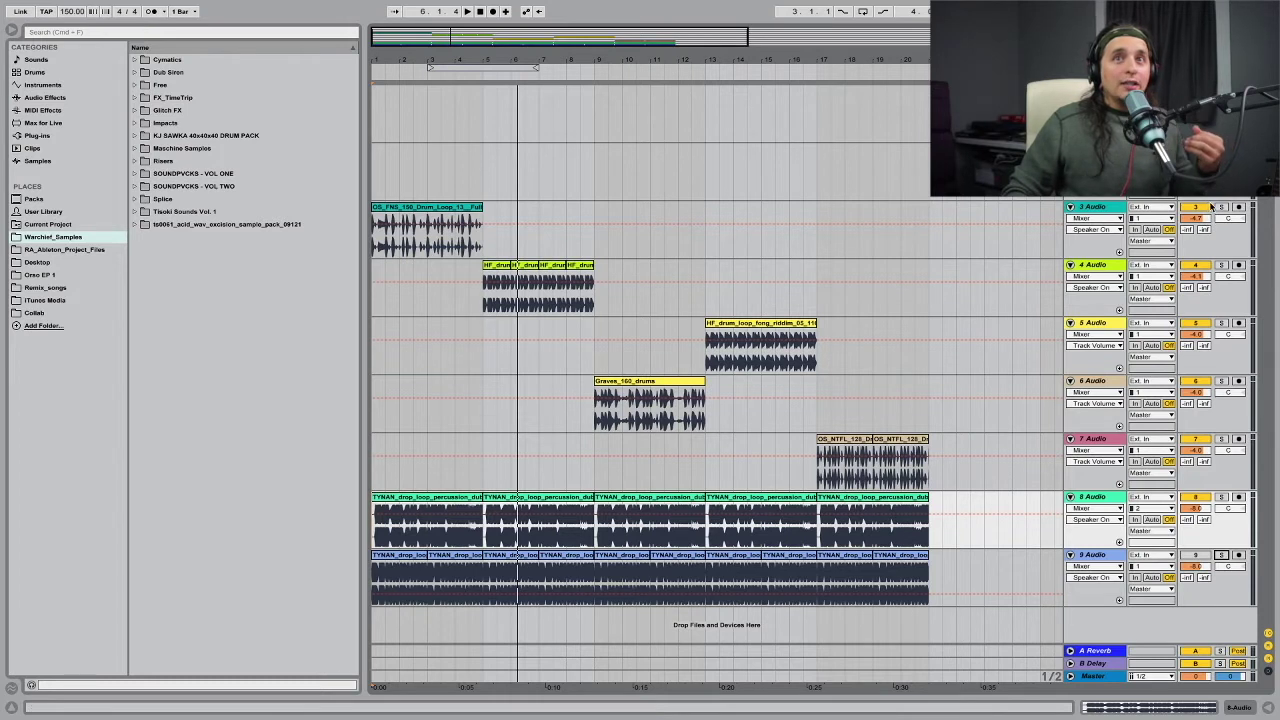
Play the drum loops on tracks 3 and 4 in turn, each soloed together with the track 8 percussion loop.
key("space")
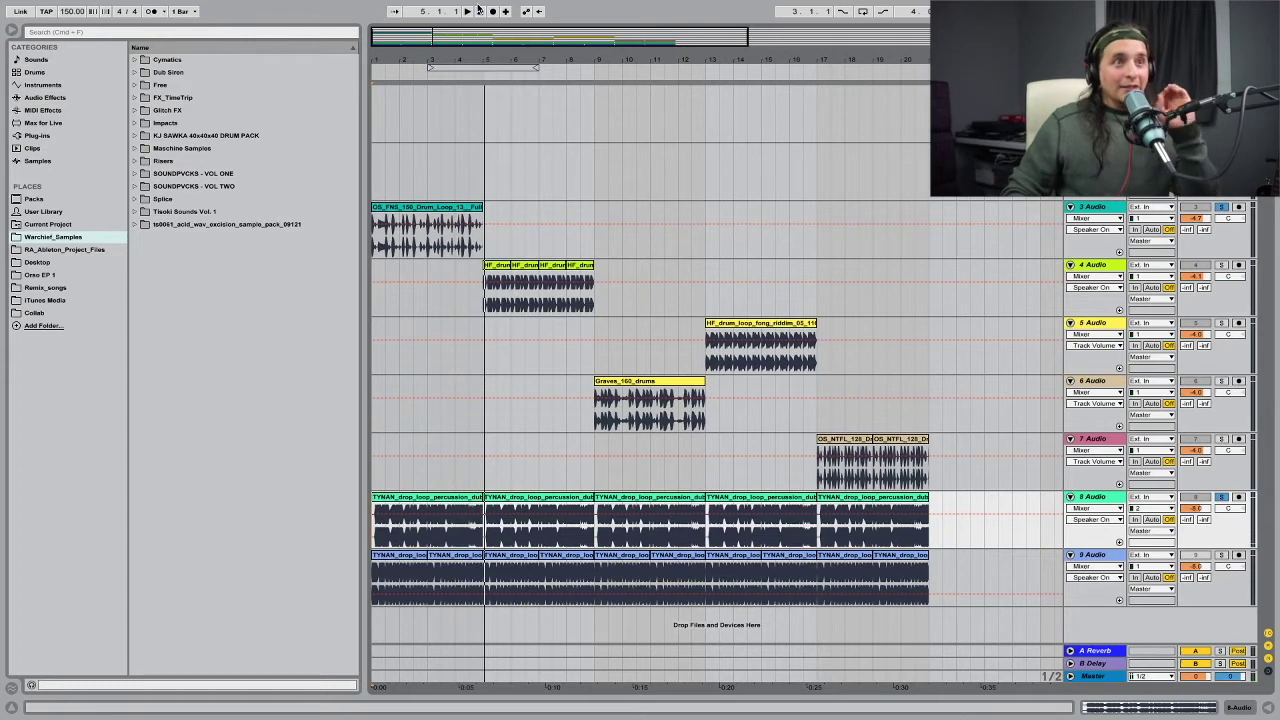
left_click(479, 11)
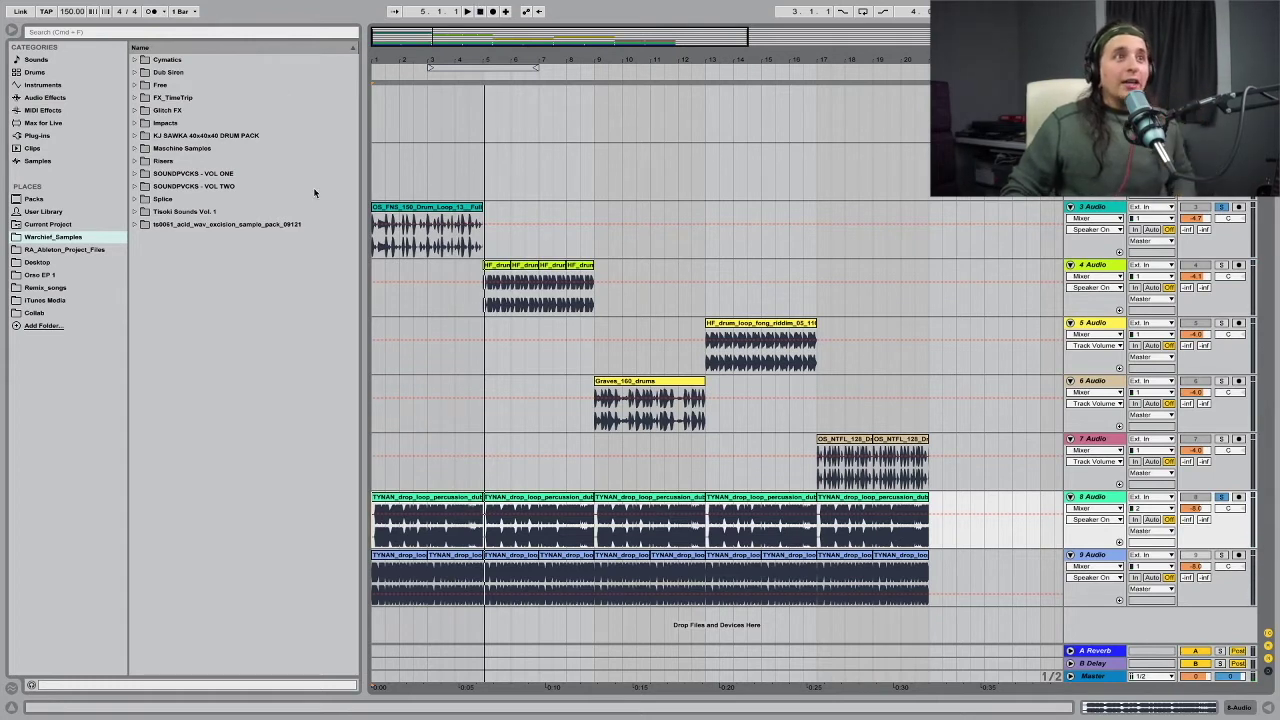
left_click(482, 350)
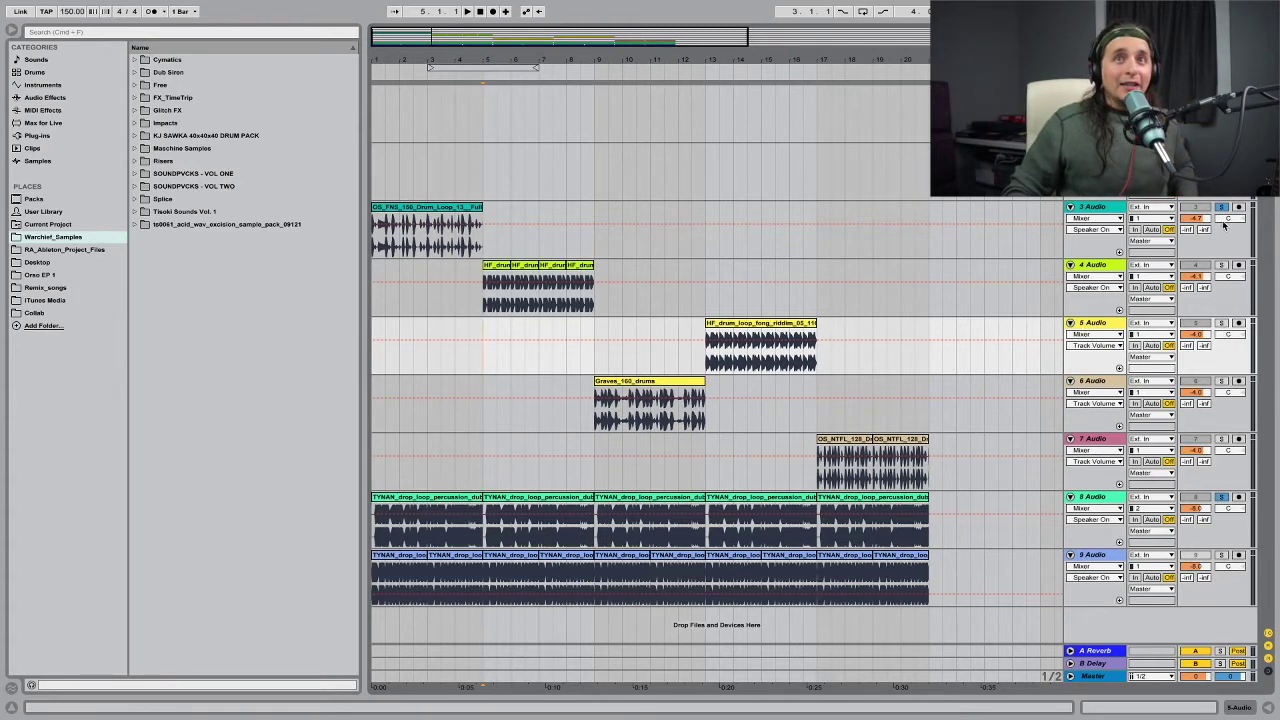
left_click(1221, 324)
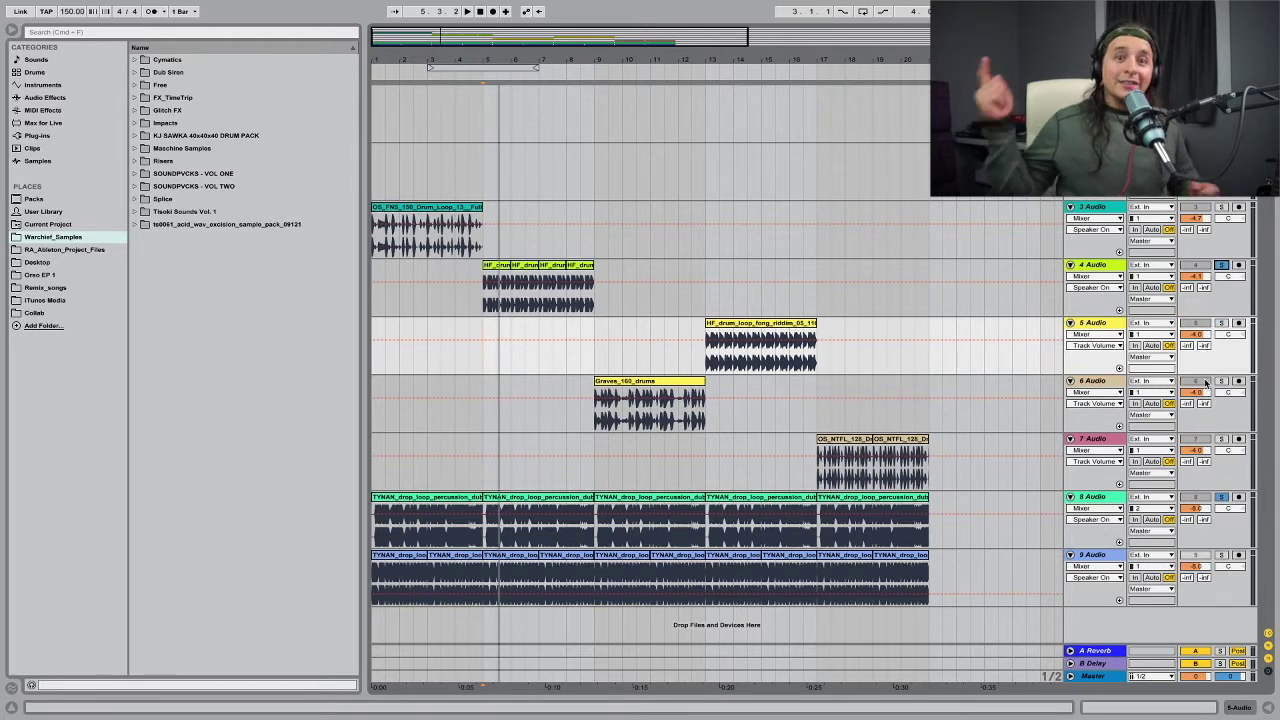
key("space")
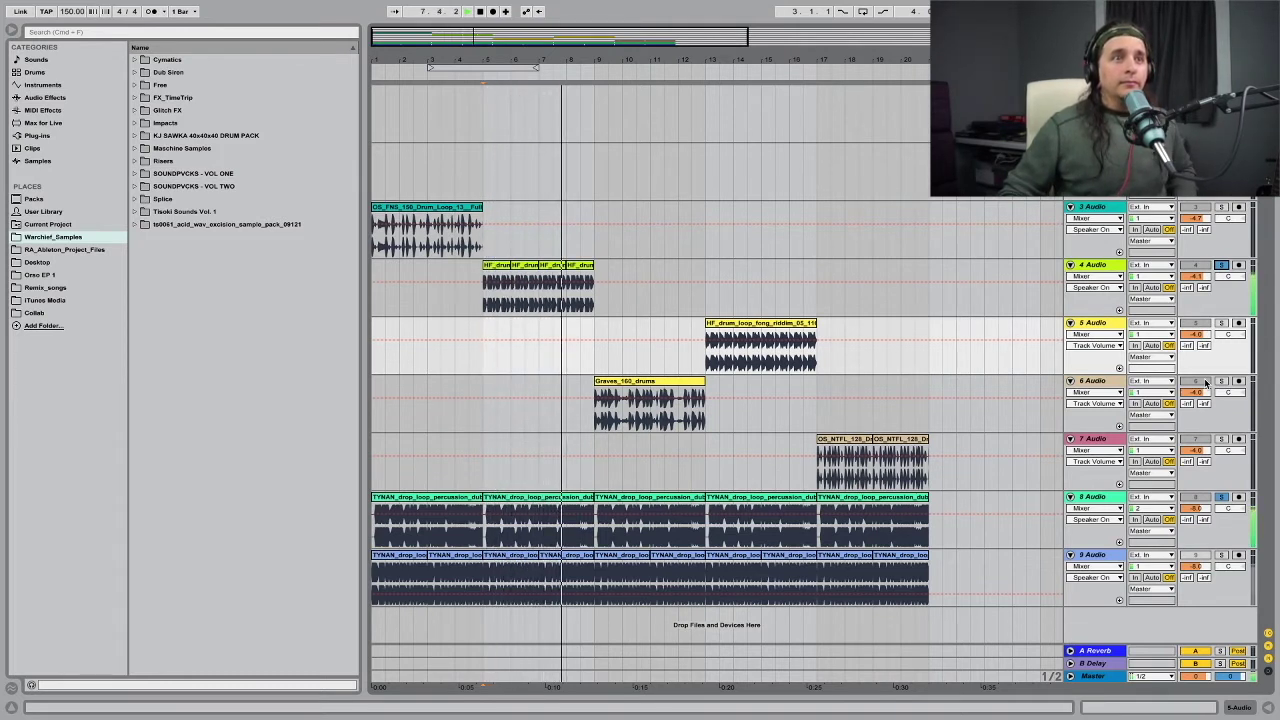
Play the track 6 drum loop from bar 9 and the track 5 loop from bar 13, each soloed with track 8.
left_click(594, 427)
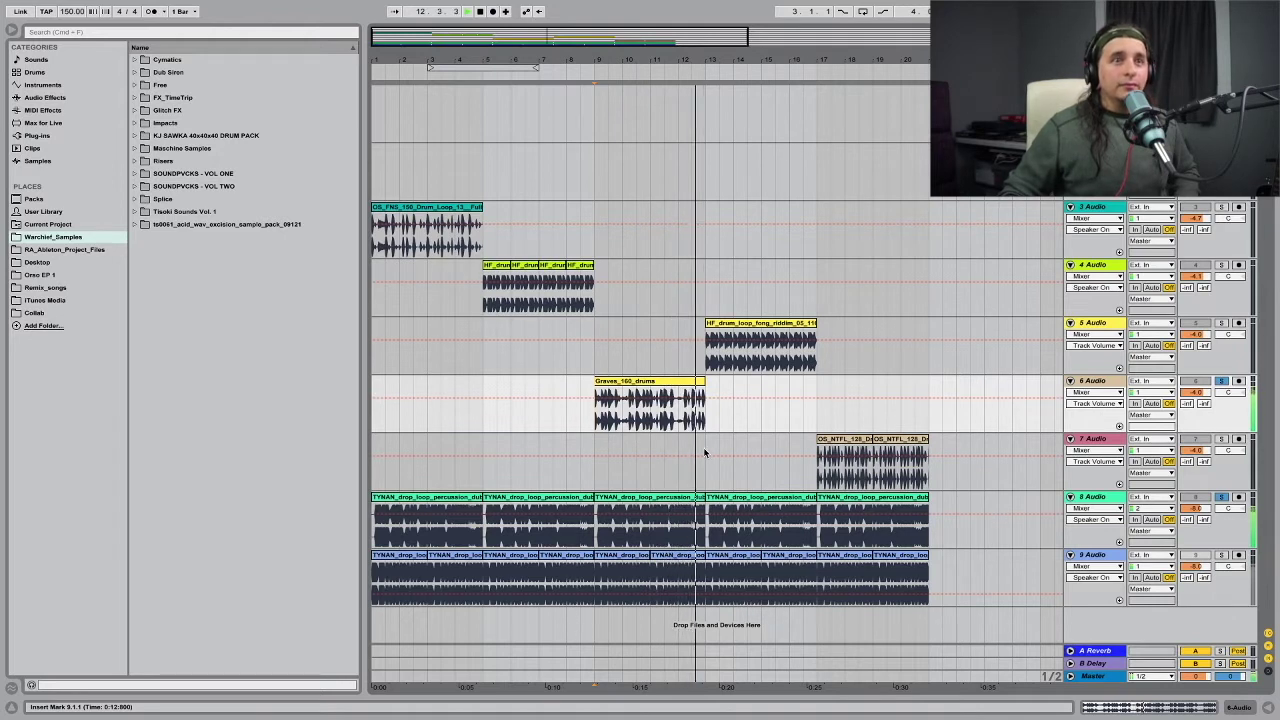
key("space")
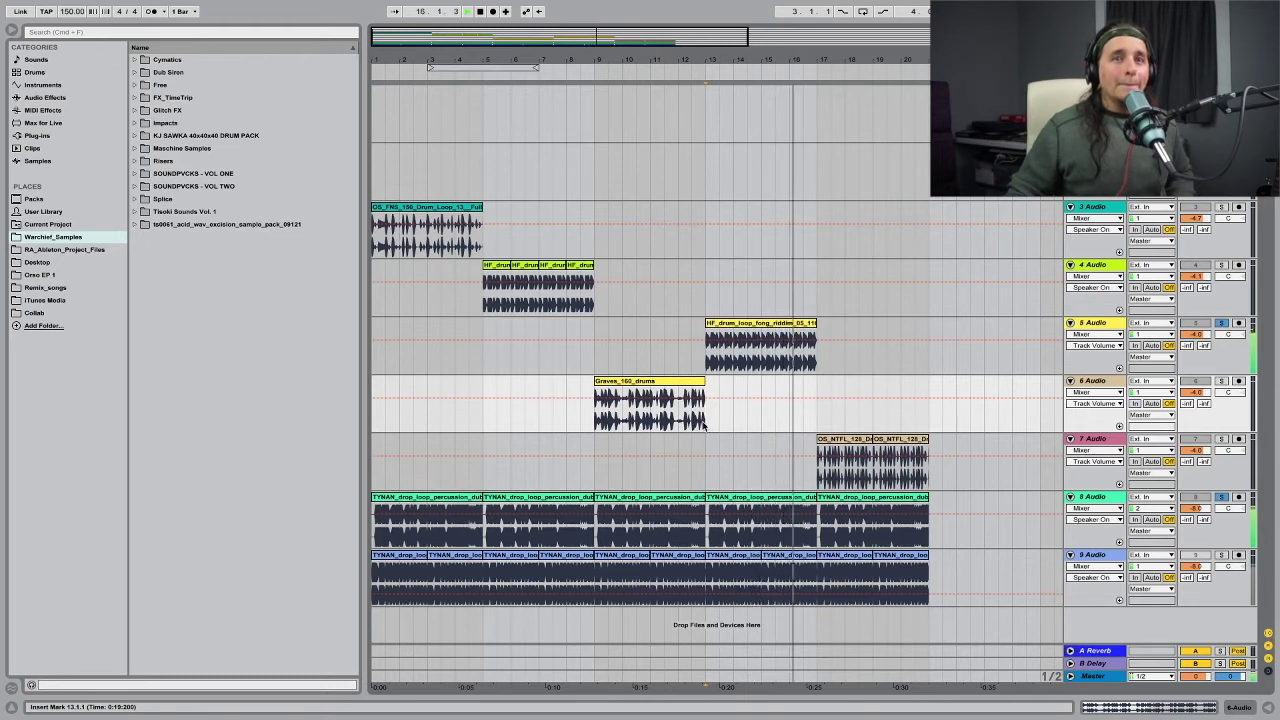
key("space")
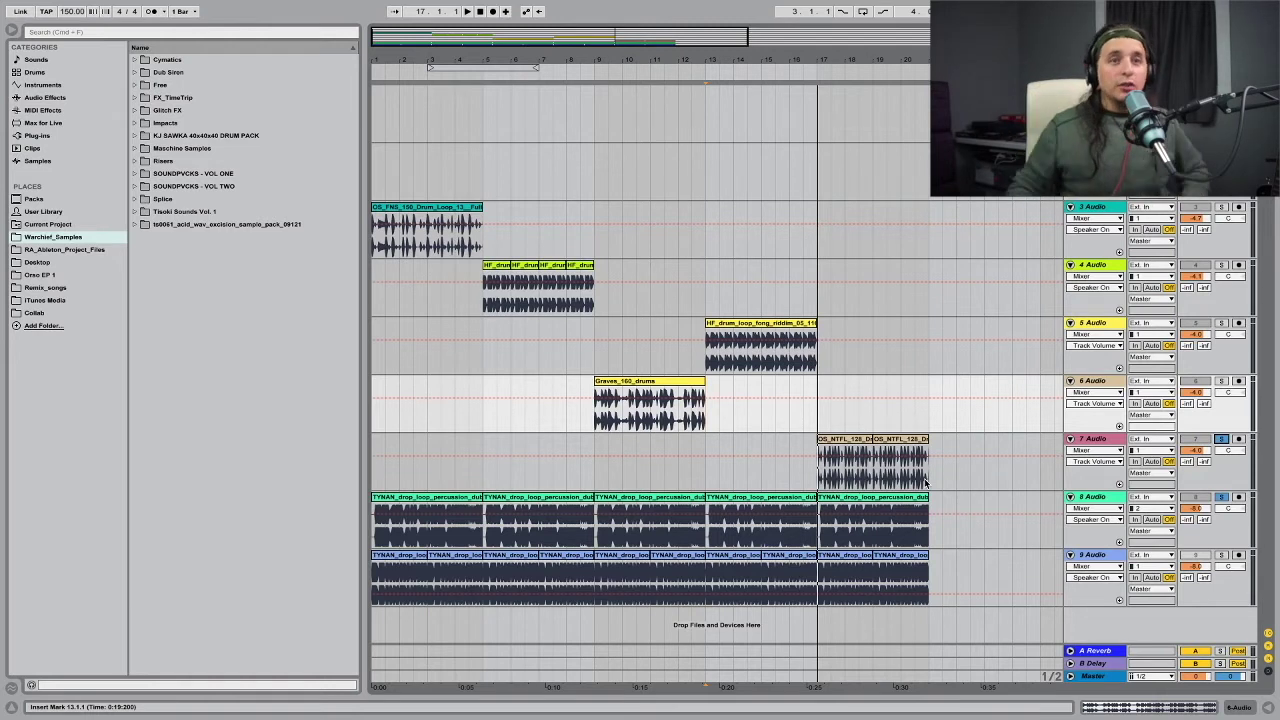
Play the track 7 drum loop from bar 17, soloed together with the track 8 percussion loop.
left_click(817, 478)
key("space")
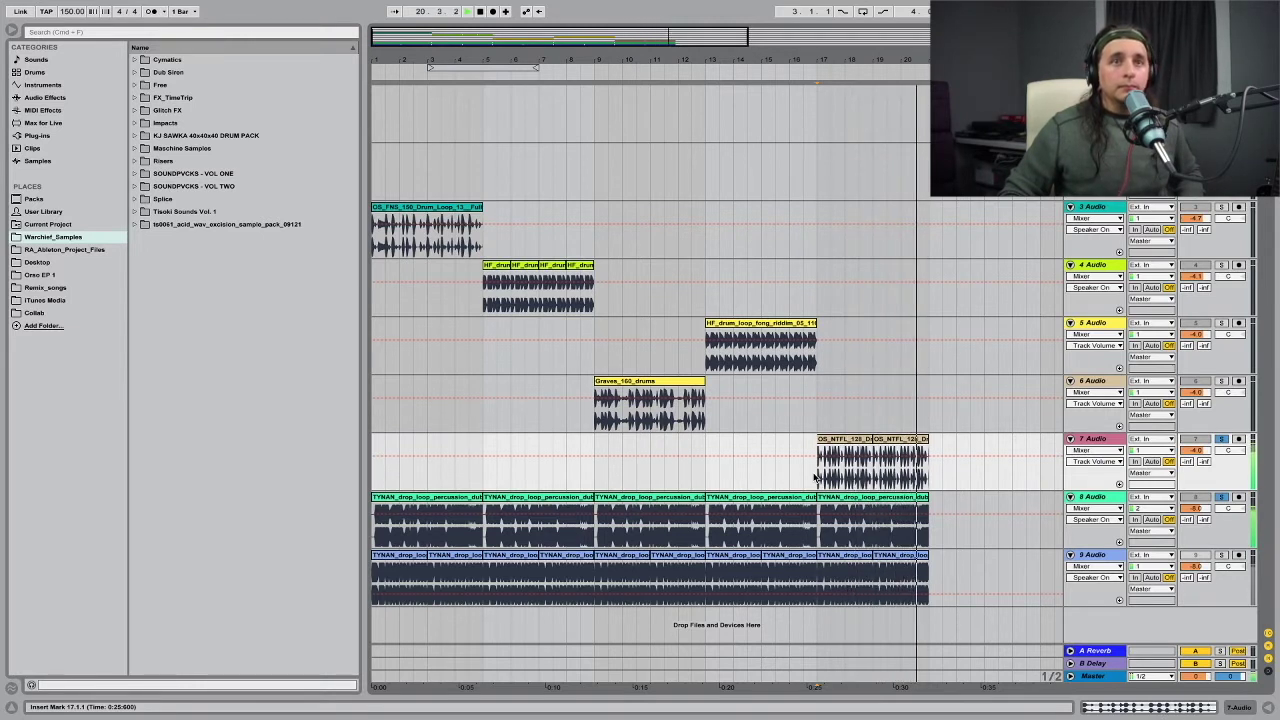
key("space")
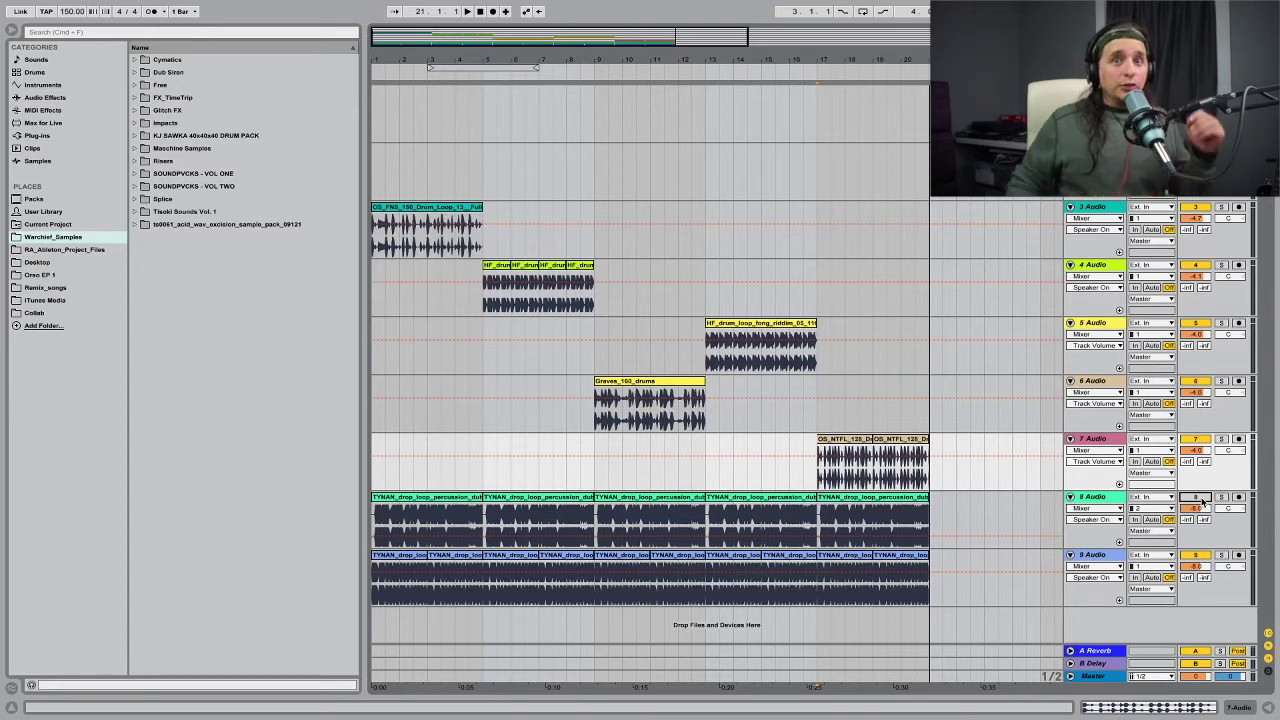
Replay track 9 soloed from the start of the arrangement, stop playback, and unsolo it.
left_click(1222, 555)
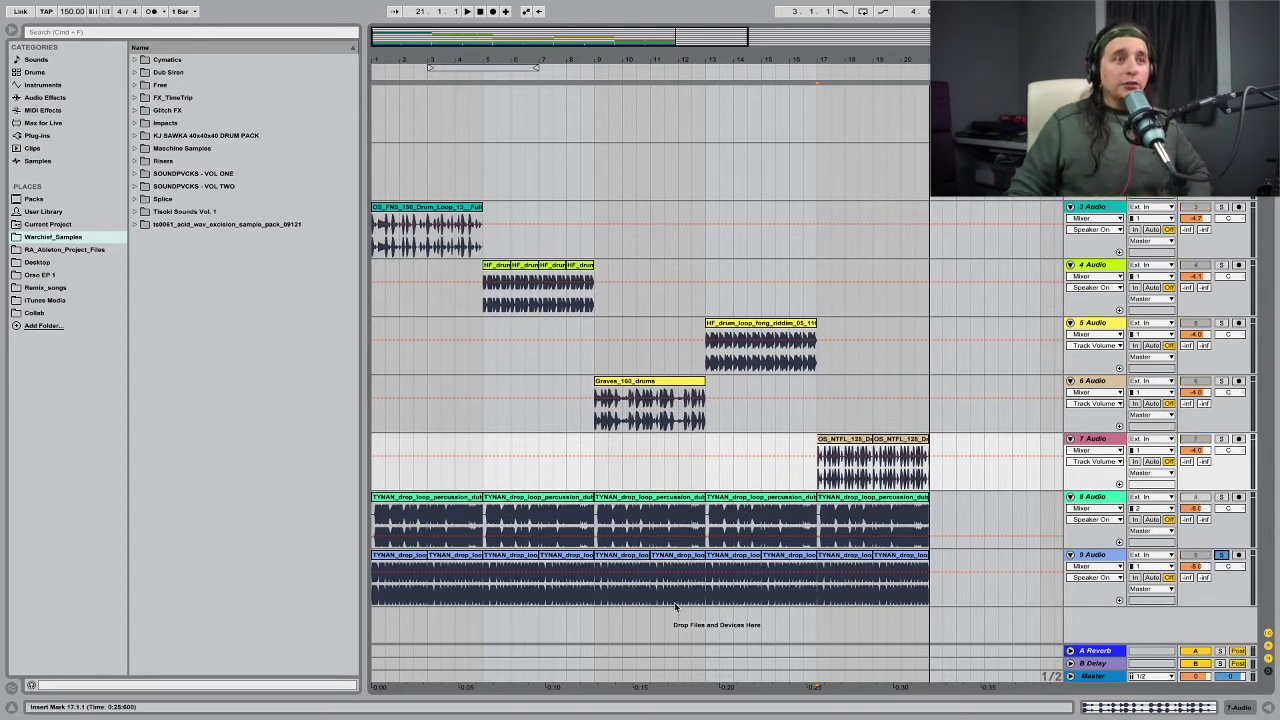
left_click(480, 13)
key("space")
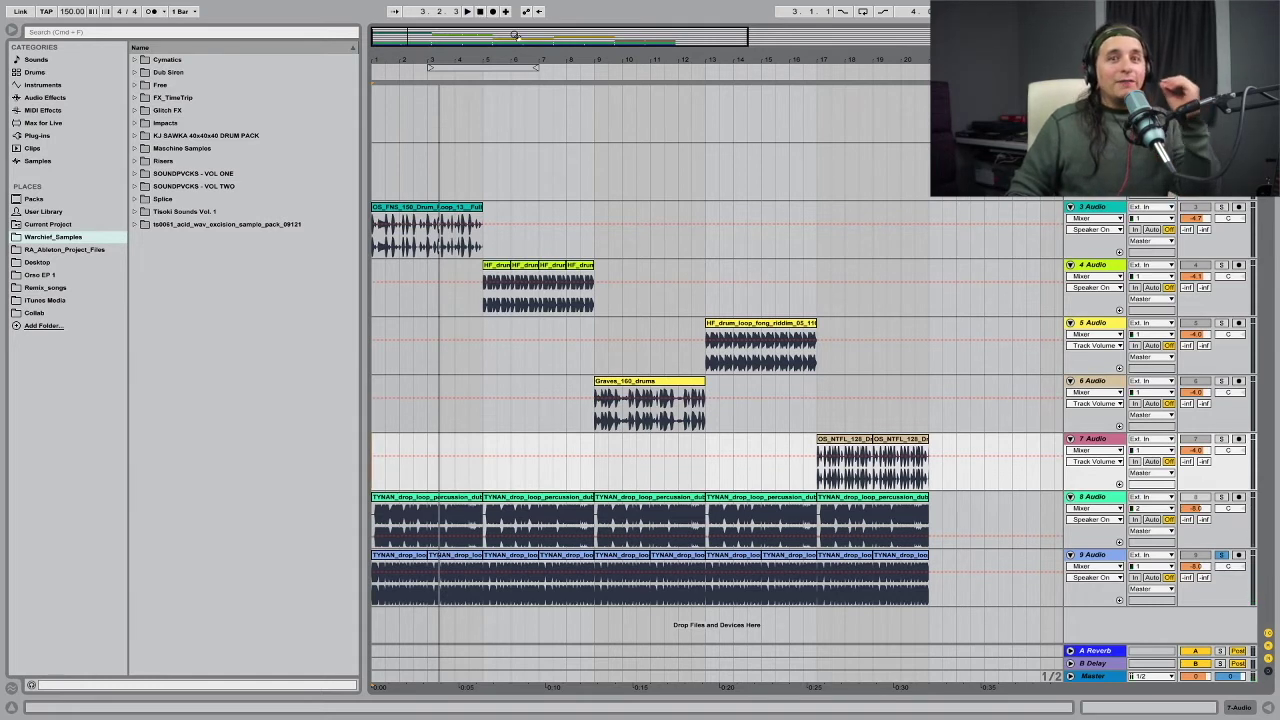
left_click(1221, 556)
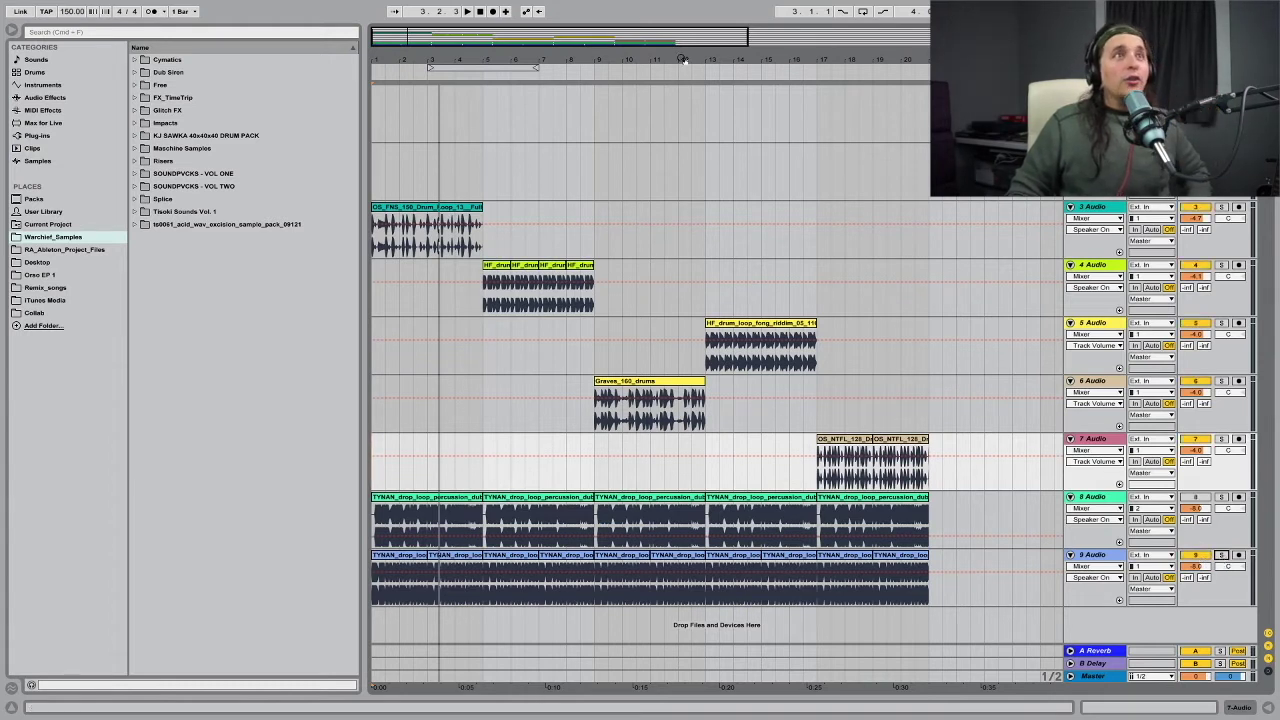
Play the whole arrangement from bar 1 with track 8 muted and the track 9 wubs loop active under the drum loops.
left_click(481, 12)
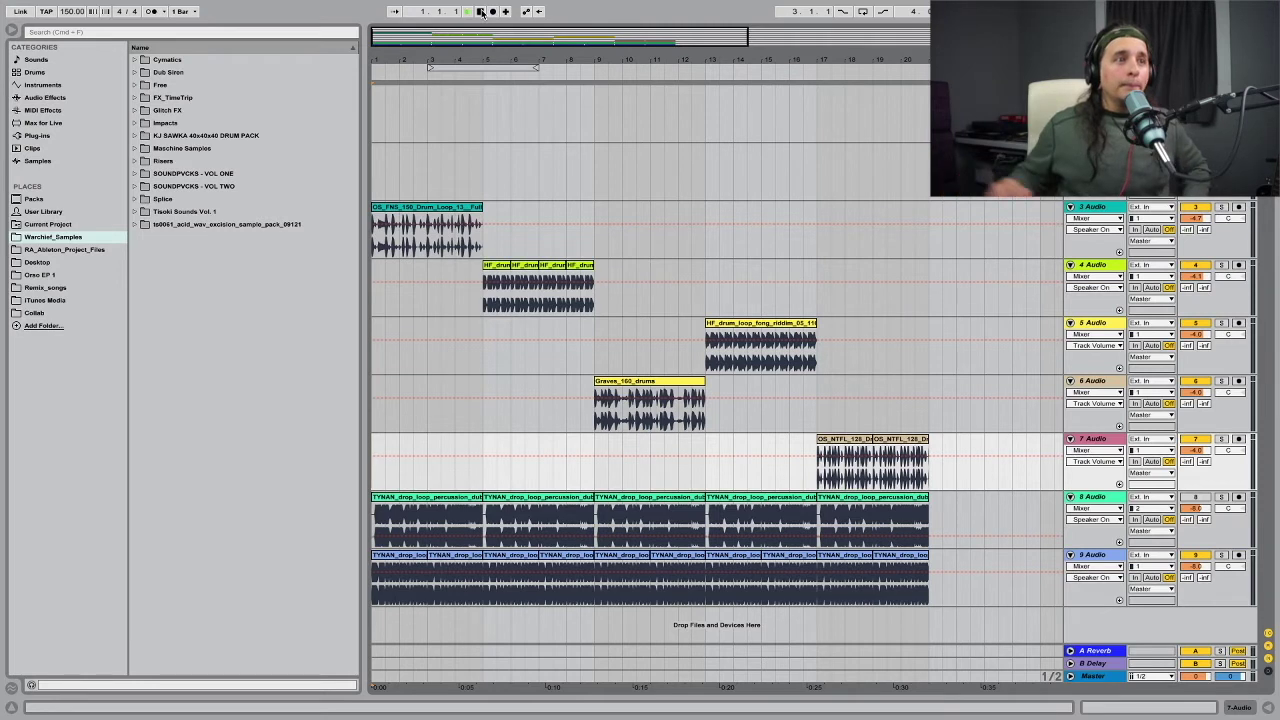
key("space")
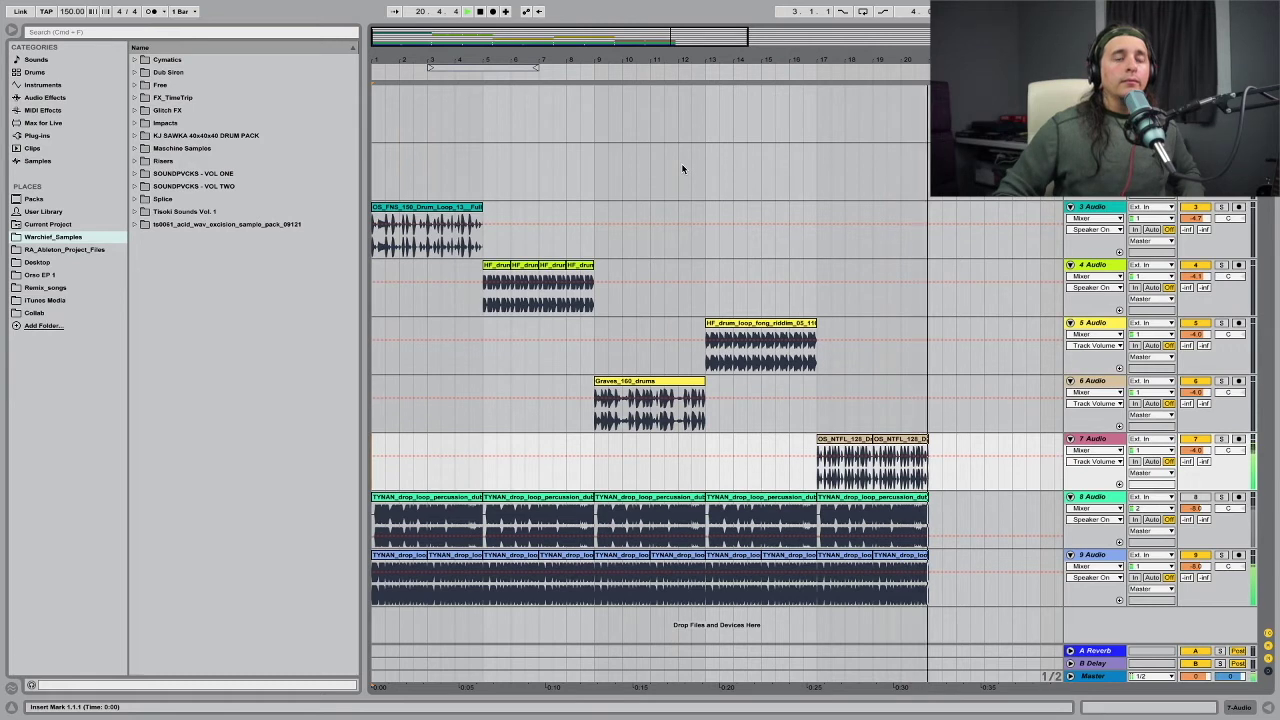
key("space")
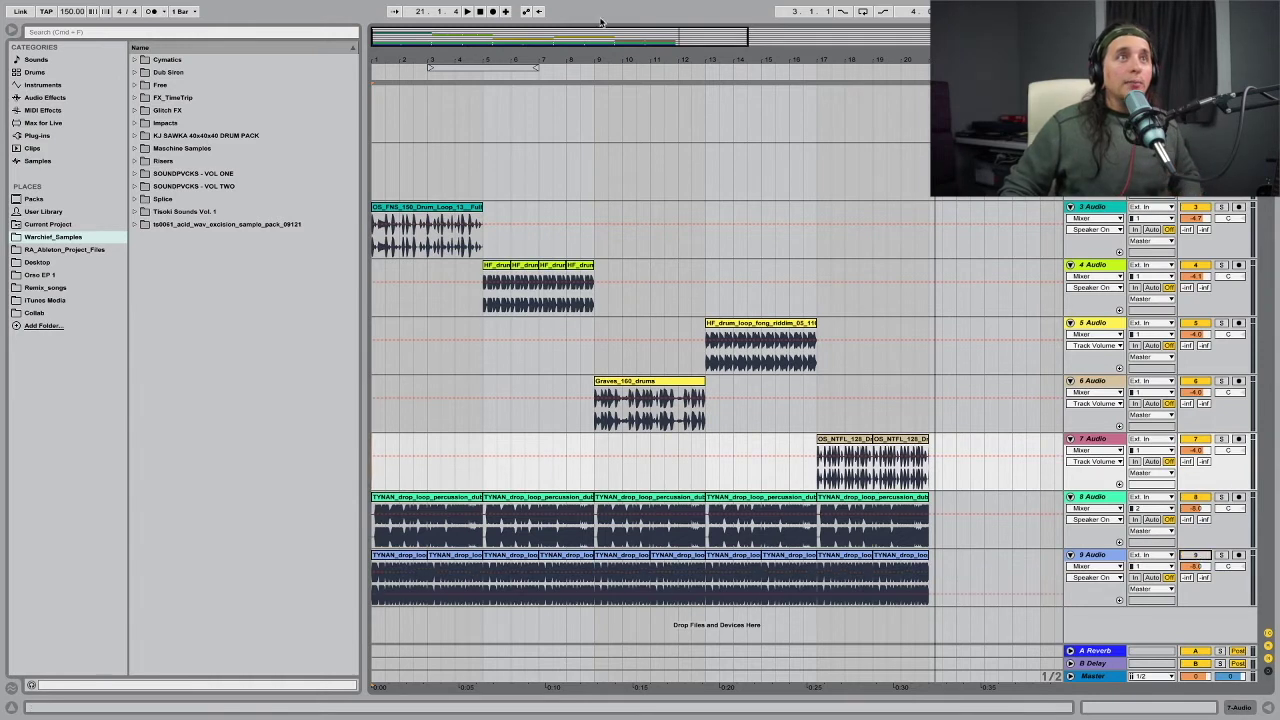
Play the arrangement from bar 1 with track 9 muted and the track 8 percussion loop active under the drum loops.
left_click(481, 12)
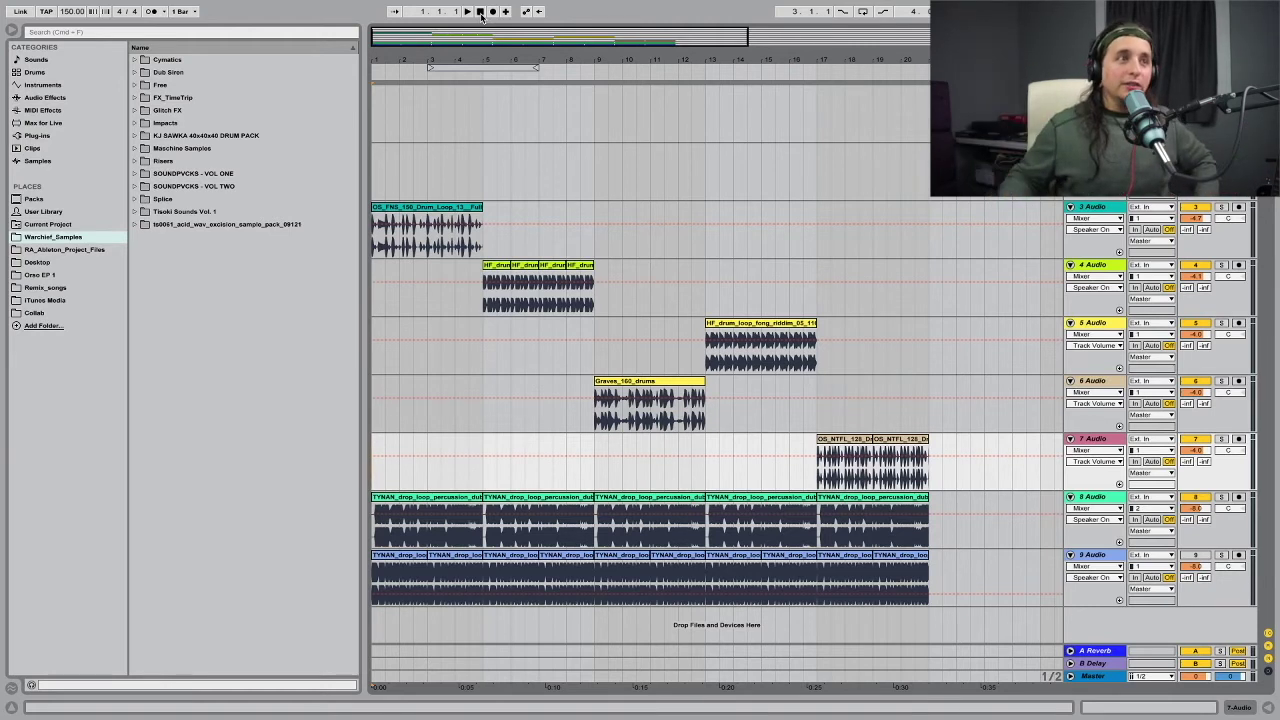
key("space")
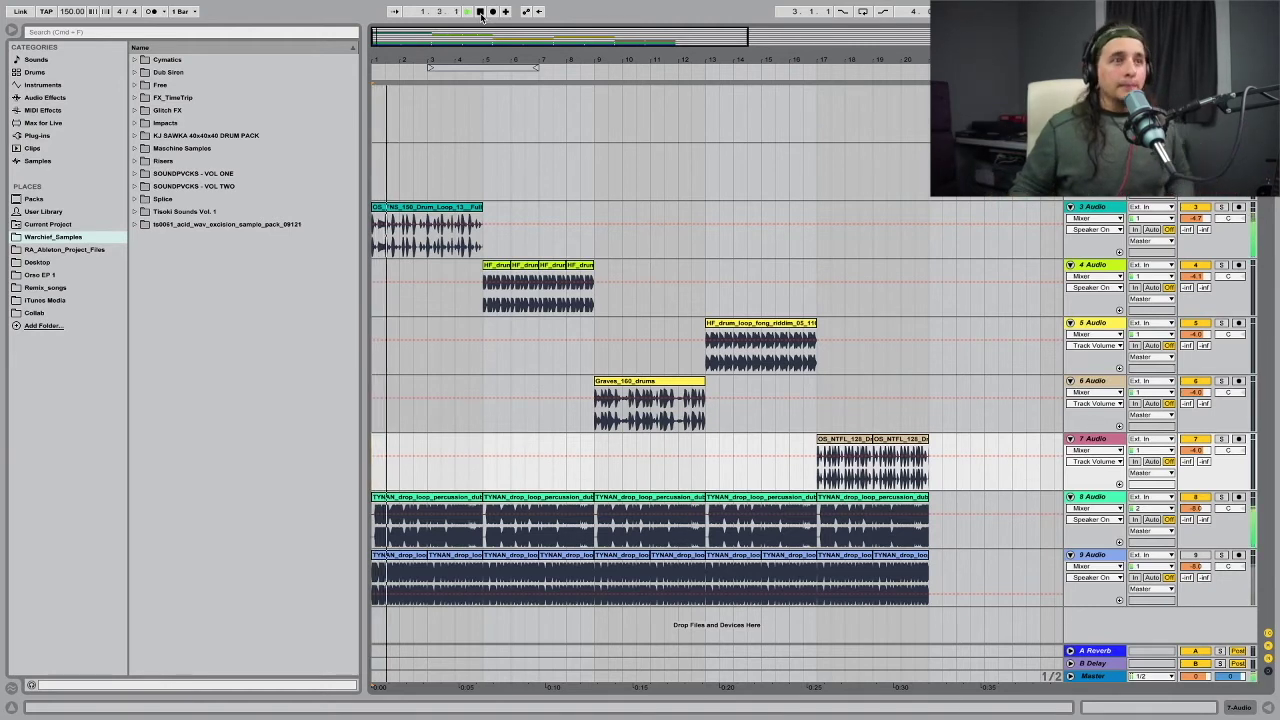